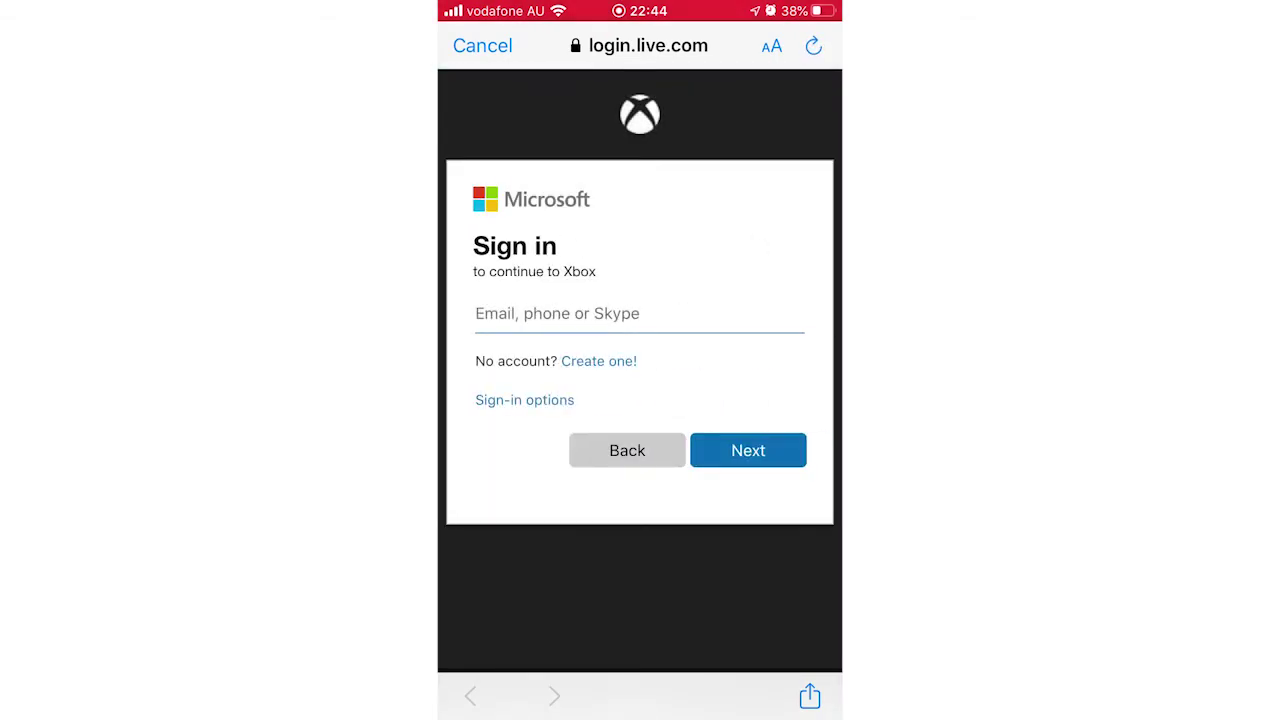
left_click(598, 361)
left_click(555, 377)
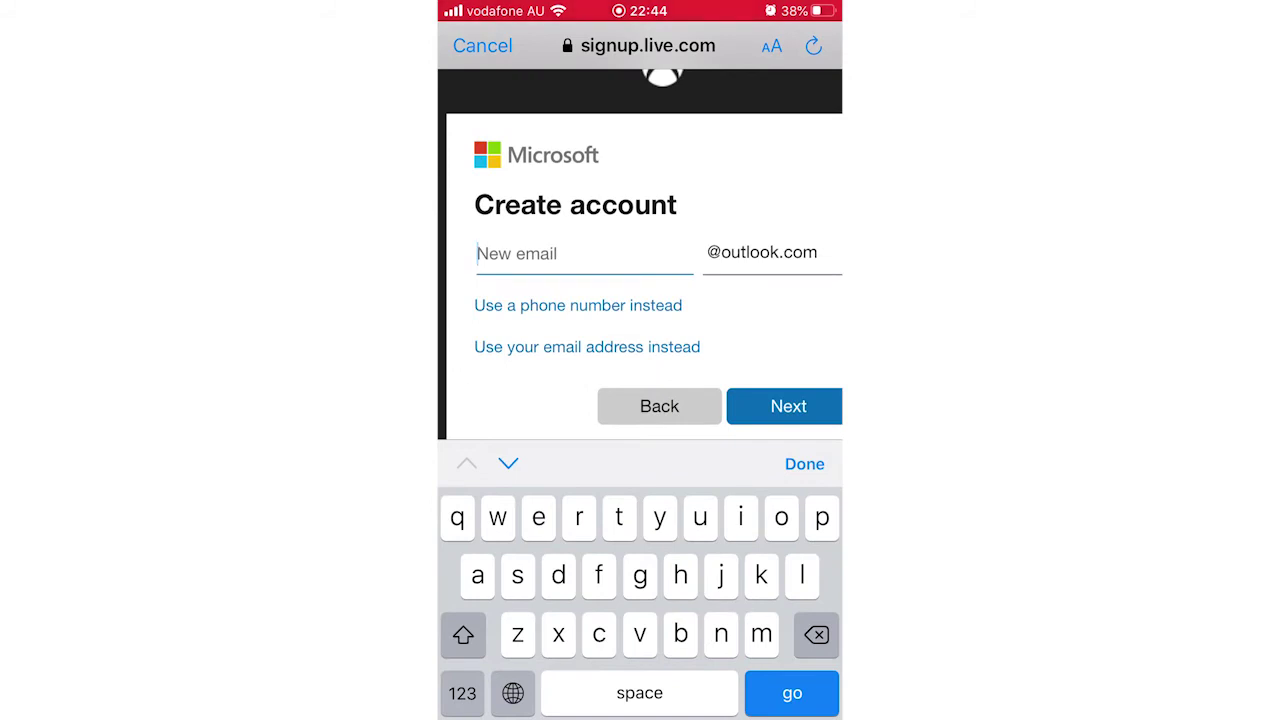
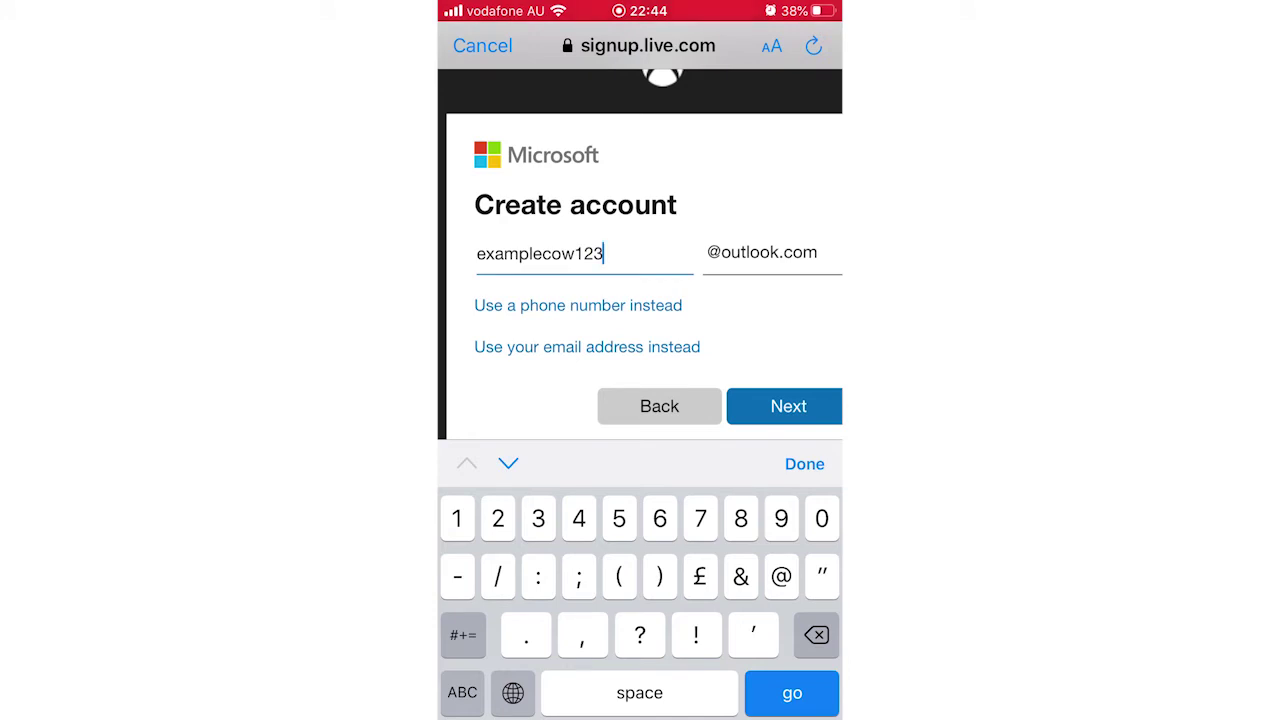
key("Return")
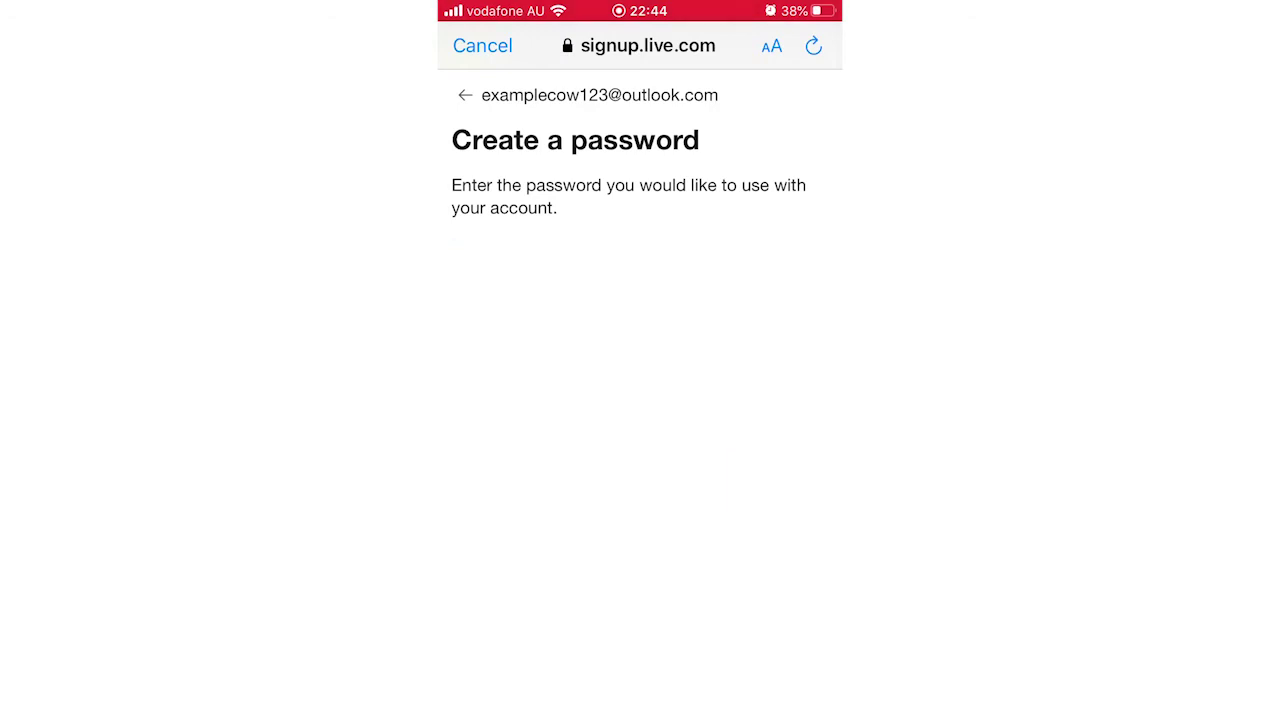
Set the birthdate to day 1, January, 1980 and continue to the next page
scroll(640, 360, "down", 1)
left_click(510, 450)
left_click(804, 463)
left_click(655, 450)
scroll(640, 605, "down", 1)
left_click(806, 463)
left_click(765, 450)
scroll(640, 600, "down", 10)
scroll(640, 600, "down", 20)
left_click(804, 463)
left_click(743, 500)
Type the first CAPTCHA characters, using capitals, into the characters field
left_click(632, 485)
left_click(463, 635)
type("MW")
left_click(462, 693)
left_click(463, 635)
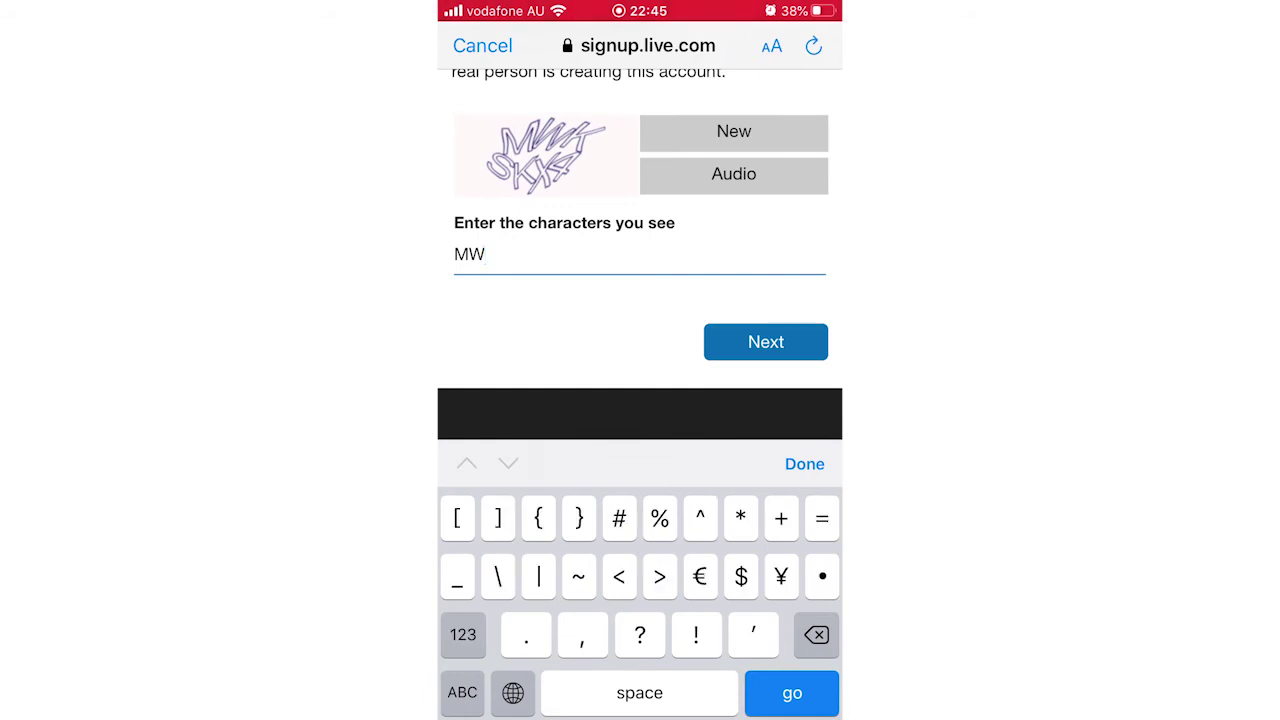
left_click(462, 693)
left_click(463, 635)
type("K")
left_click(463, 635)
type("S")
left_click(463, 635)
type("Kx")
Correct the mistyped ending, finish the remaining CAPTCHA characters and submit them
left_click(463, 635)
left_click(462, 693)
type("4")
key("BackSpace")
key("BackSpace")
left_click(463, 635)
left_click(462, 693)
left_click(463, 635)
type("X")
left_click(462, 693)
type("4")
key("Return")
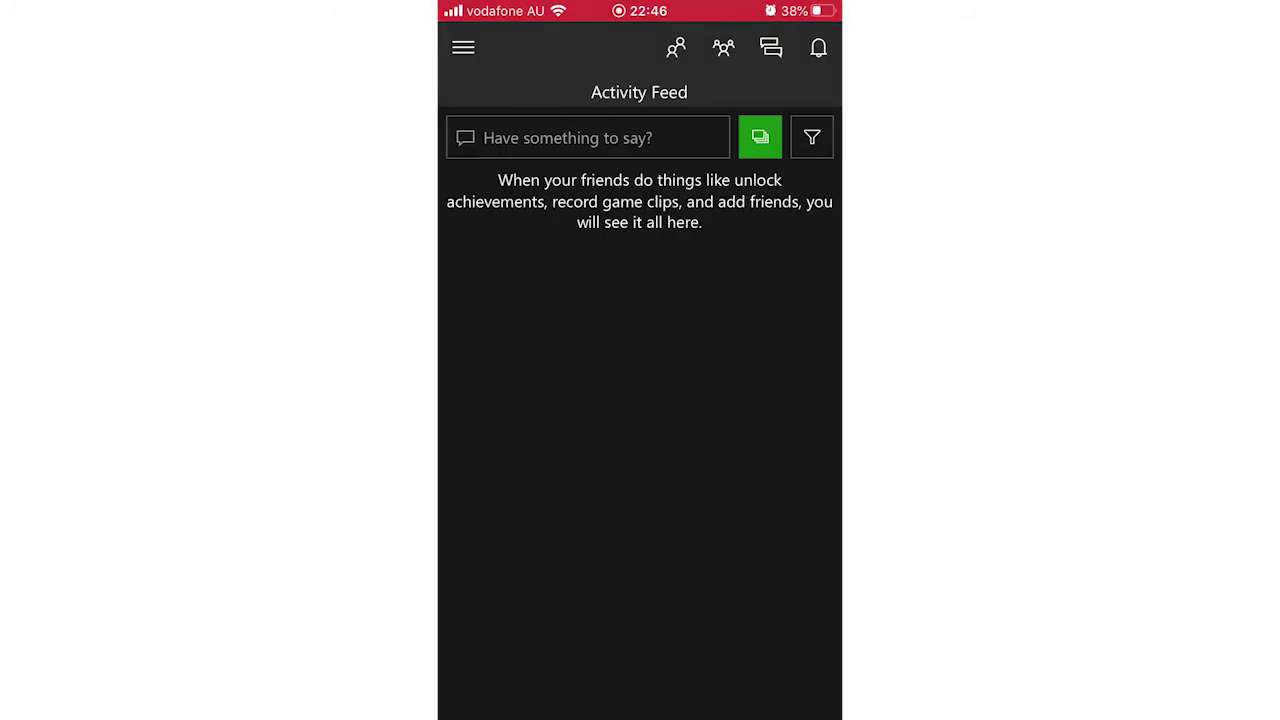
Open the Xbox app's navigation menu from the Activity Feed
left_click(463, 47)
Open the side navigation drawer to view the new account's profile
left_click(463, 47)
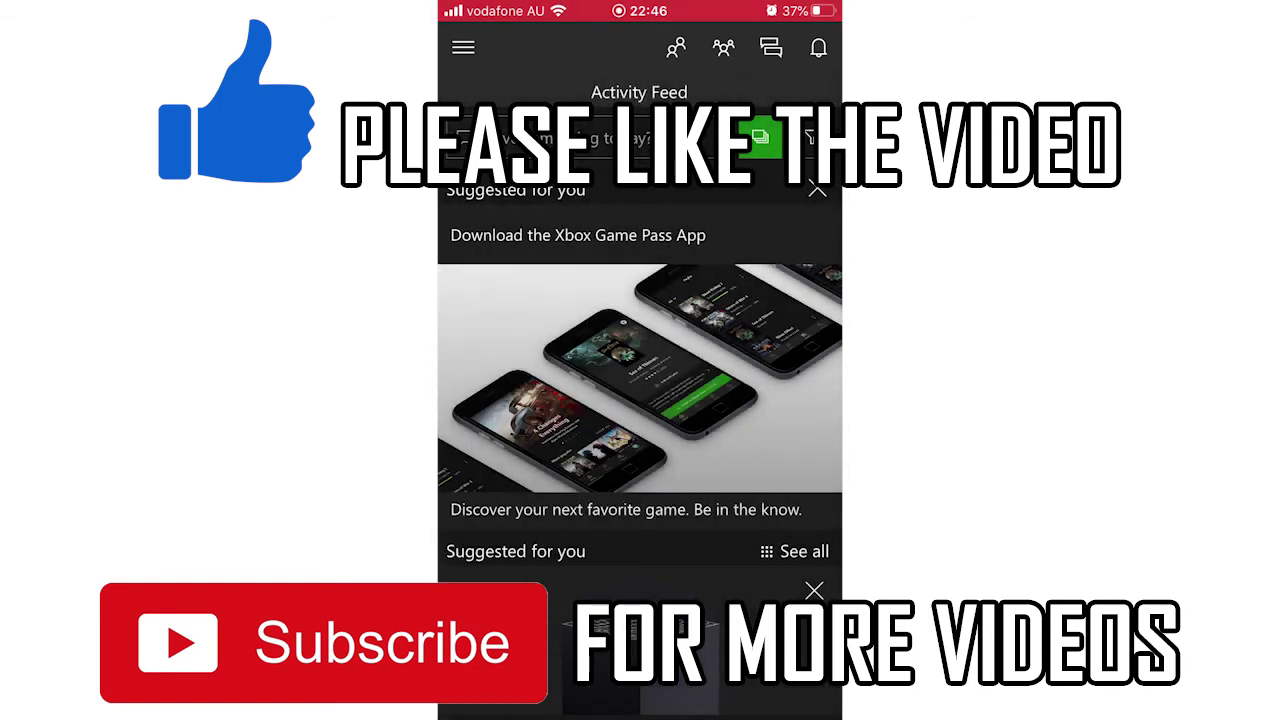